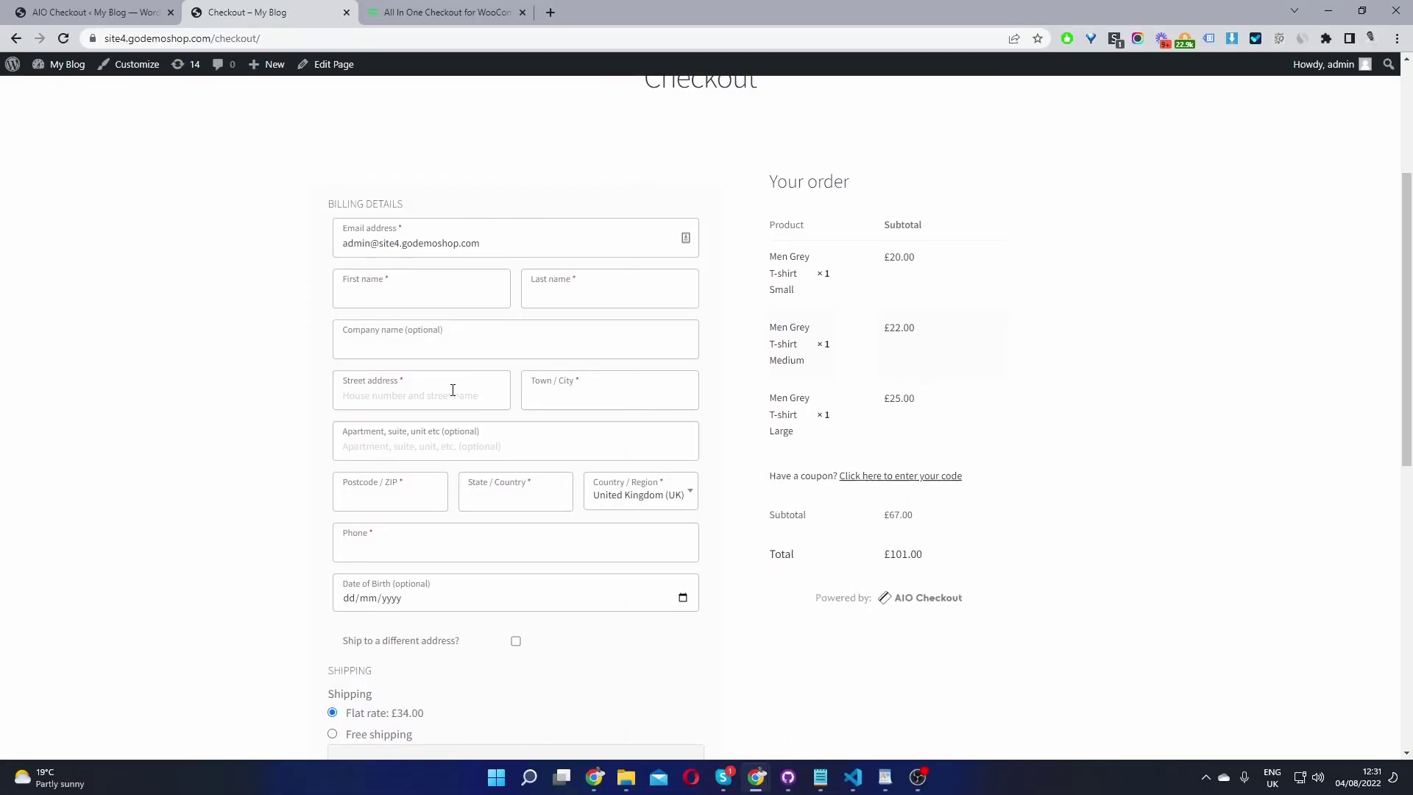
- Open the calendar on the checkout's optional Date of Birth field, then go to the AIO Checkout page
scroll(452, 389, down, 1)
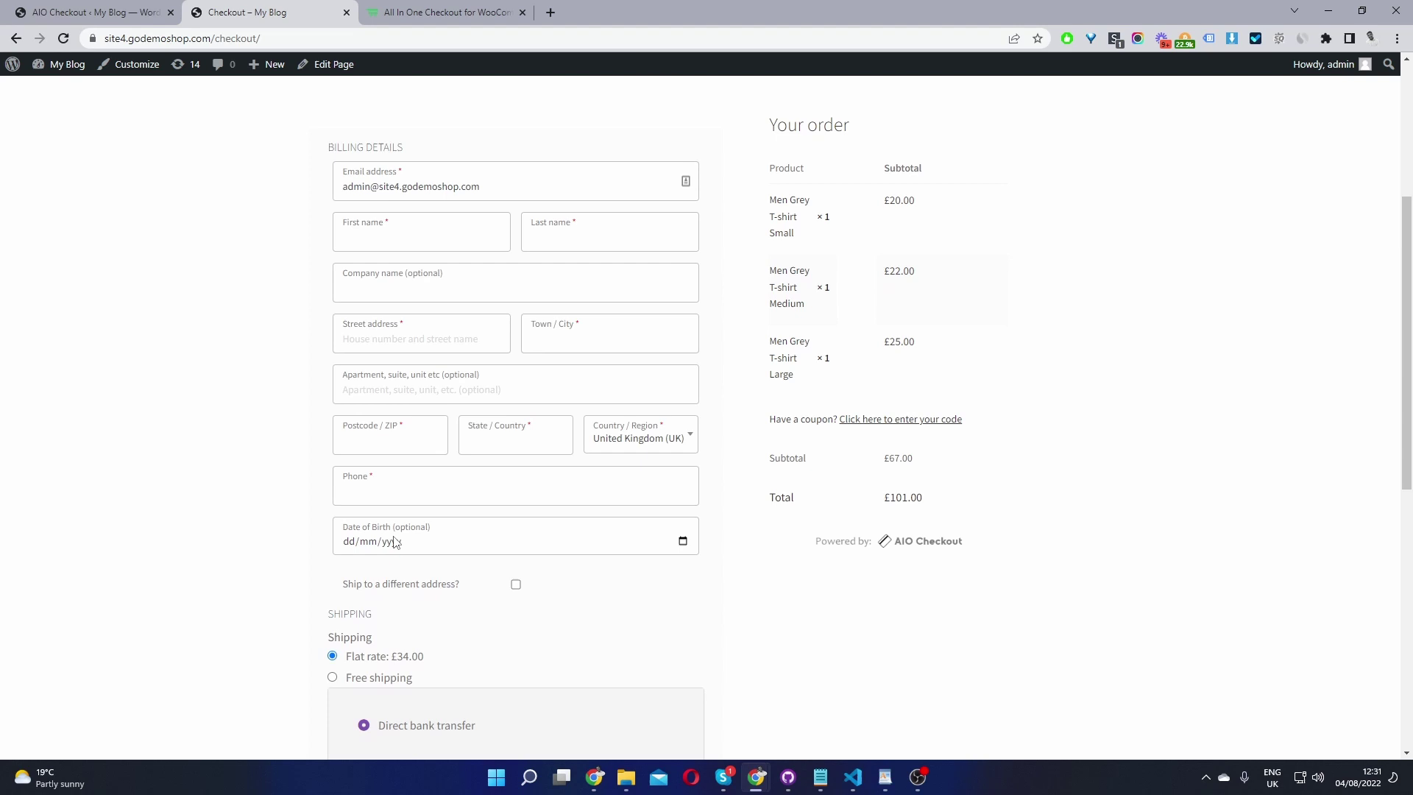
click(389, 543)
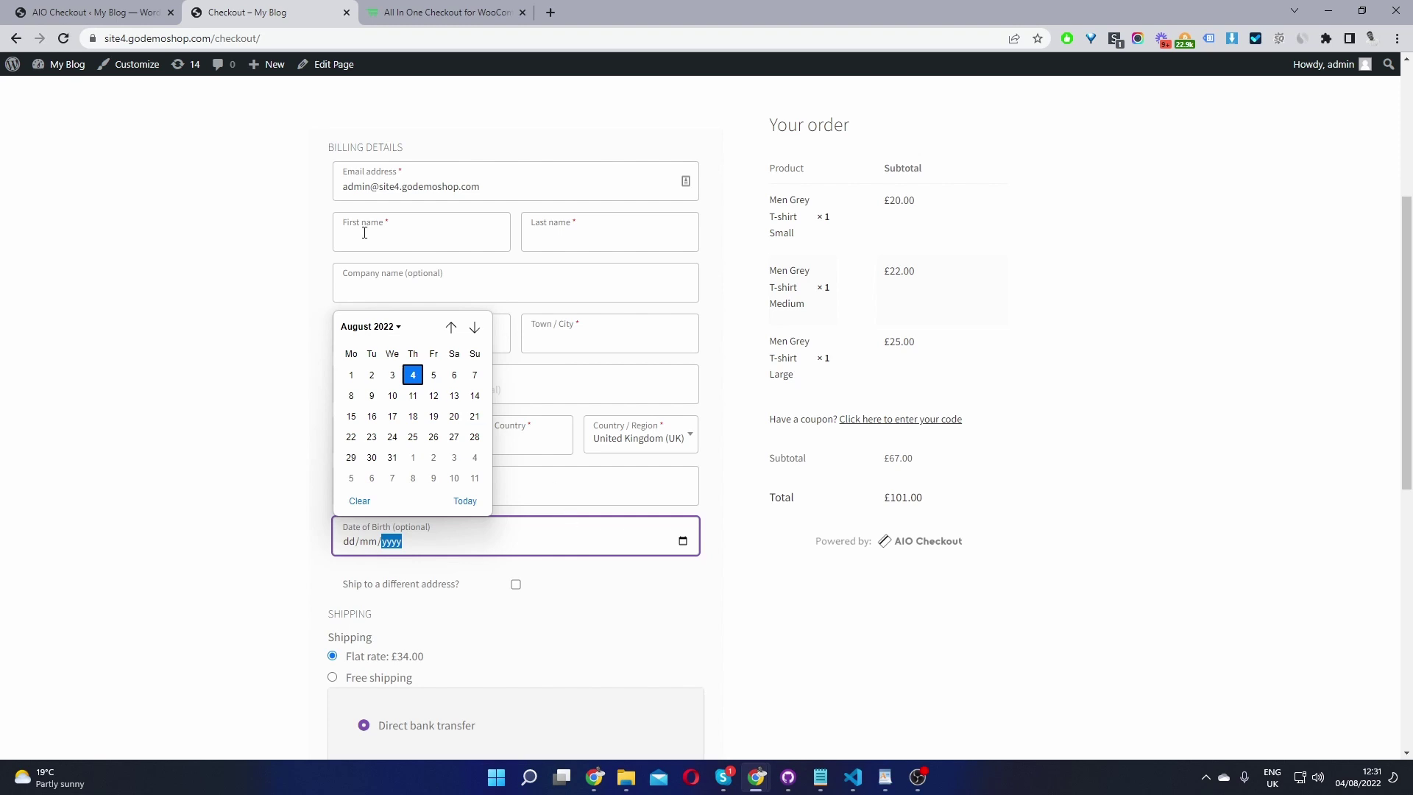
click(412, 16)
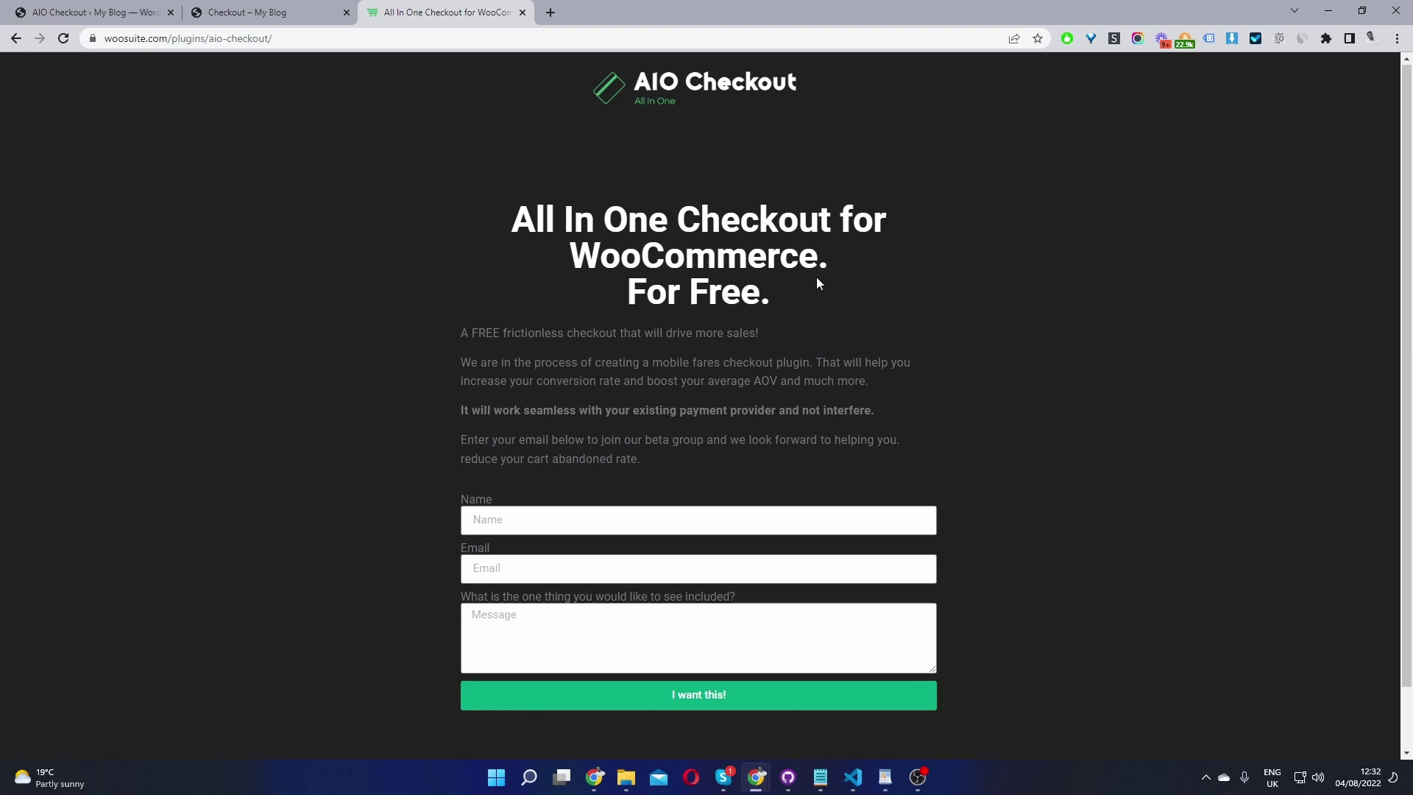
- Return to the WordPress admin Dashboard in the first browser tab with Ctrl+1
key(ctrl+1)
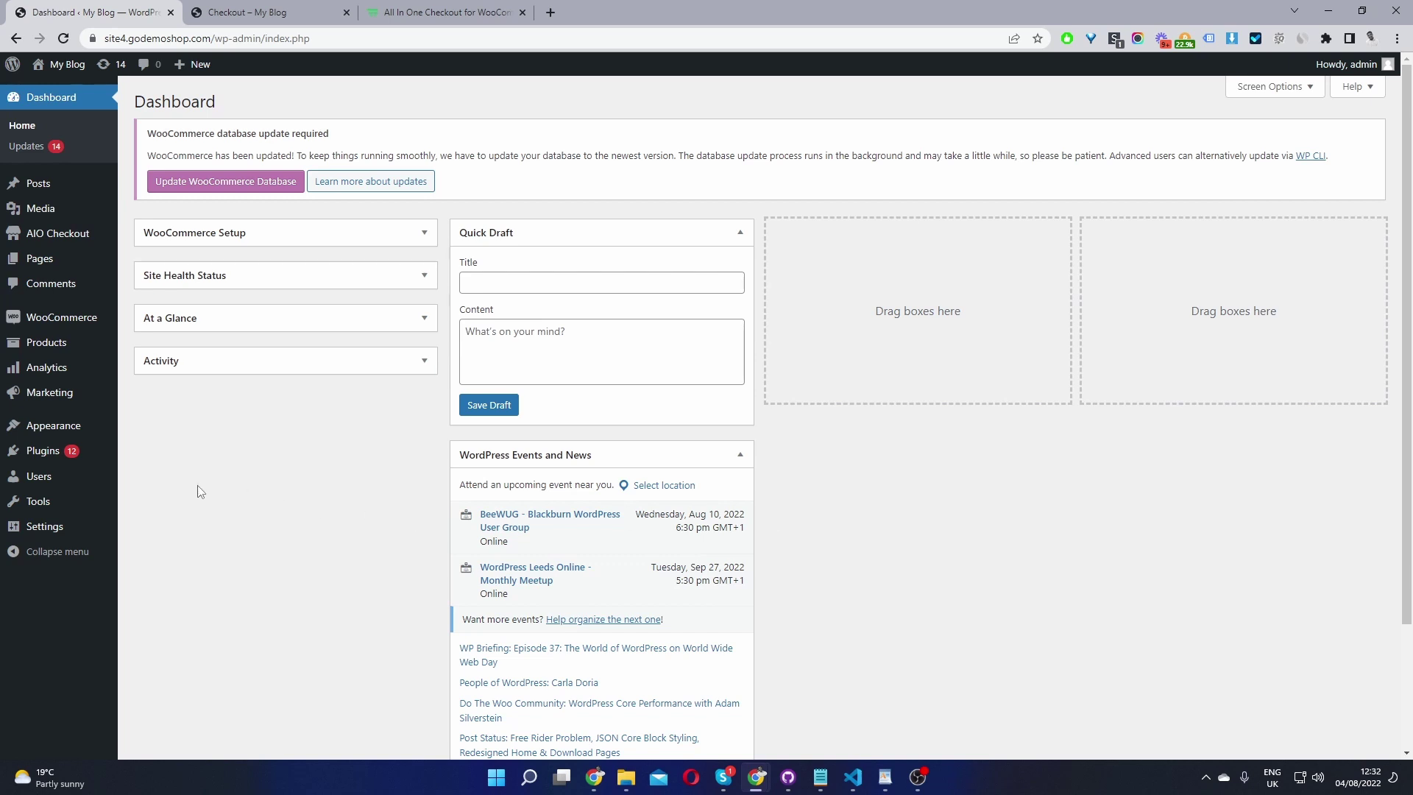
- Open AIO Checkout from the admin sidebar and load 'default checkout' for editing
mouse_move(108, 471)
click(87, 241)
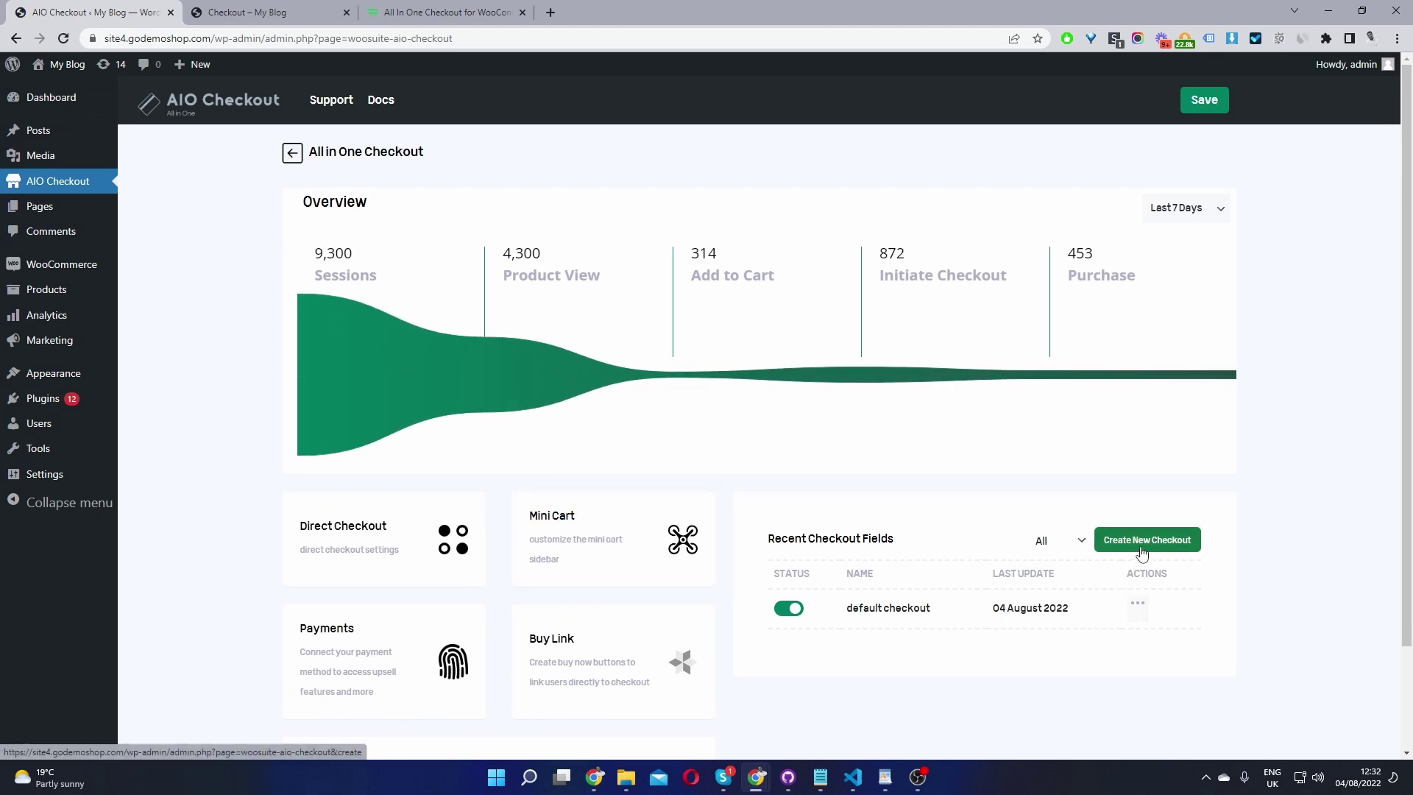
click(886, 615)
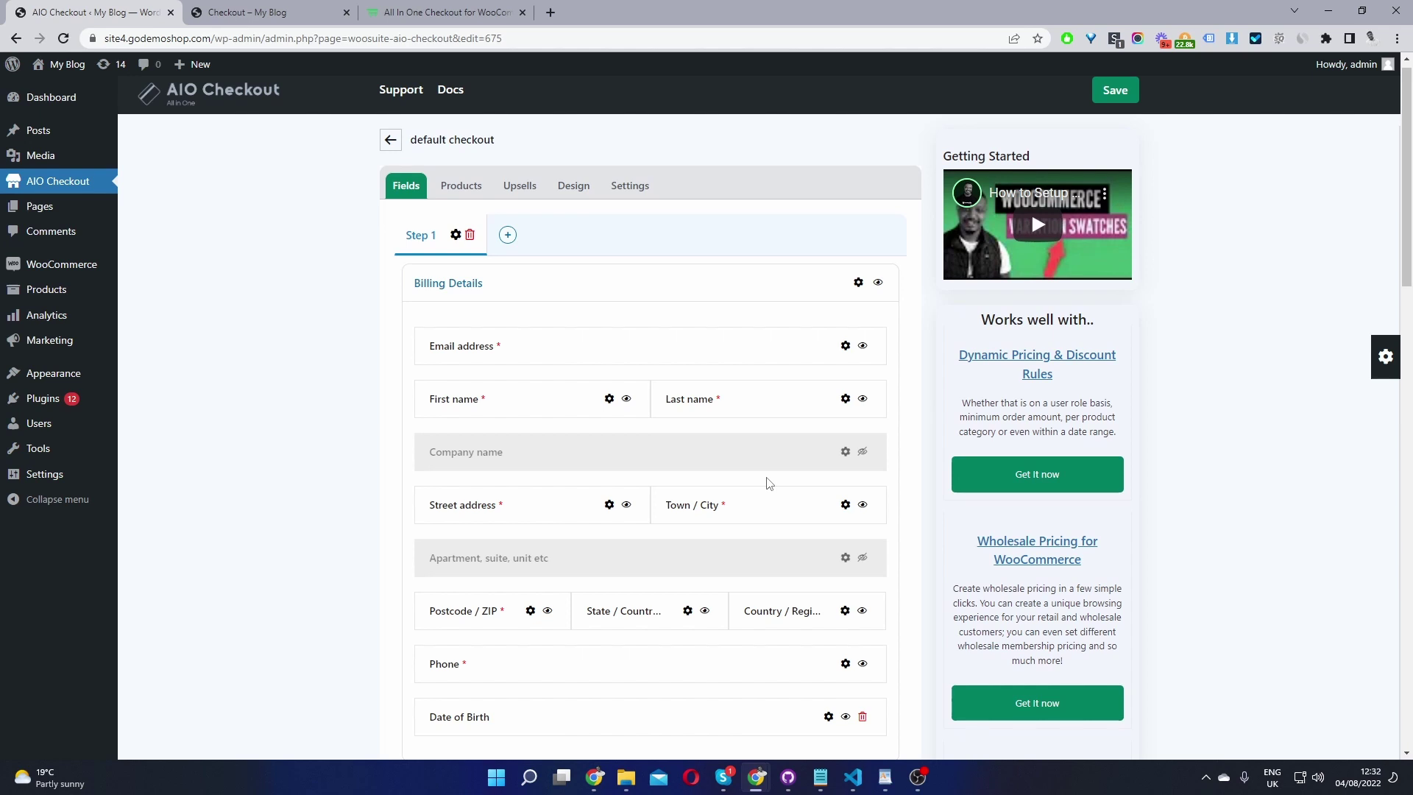
- Drag a Date picker field into Billing Details and move it above Email address
click(1385, 357)
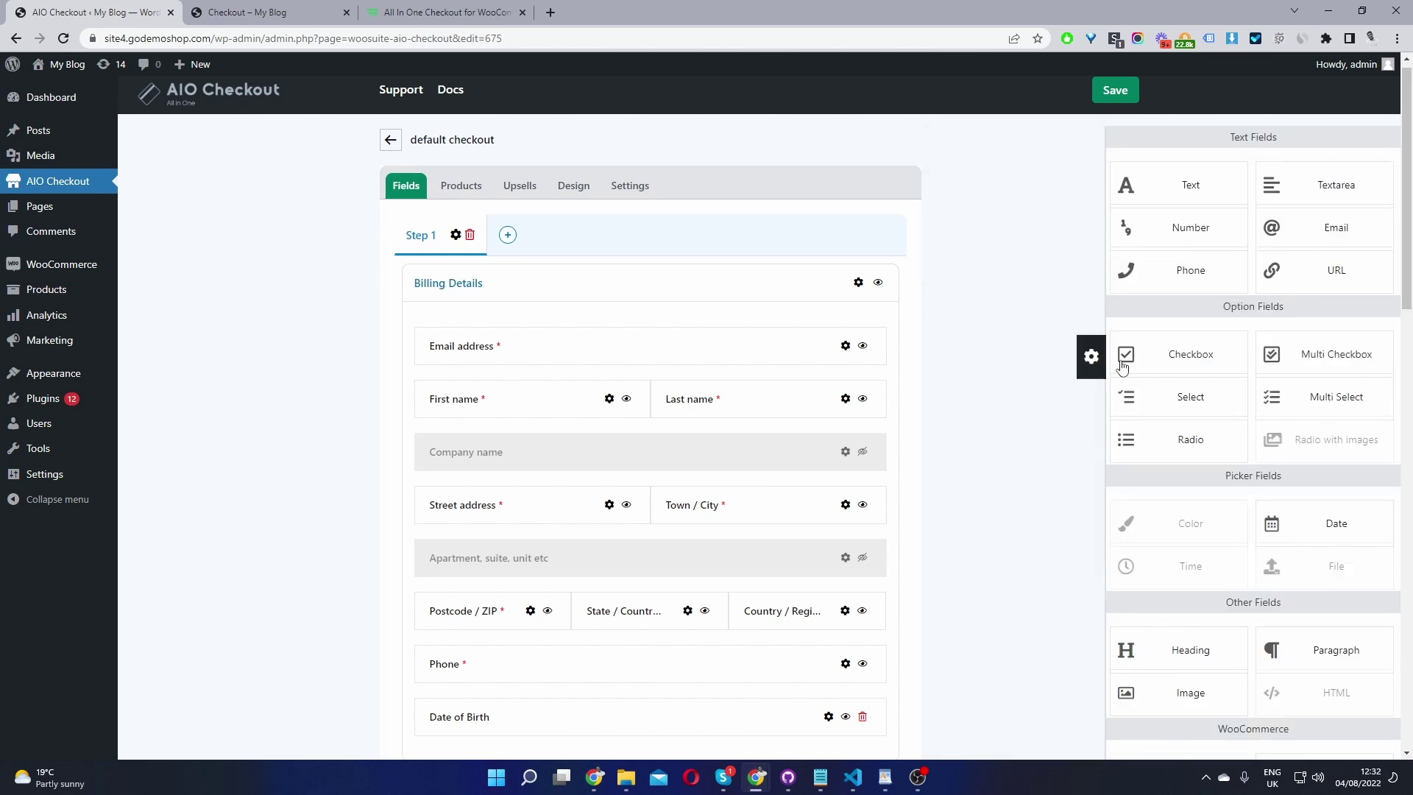
scroll(1236, 493, down, 3)
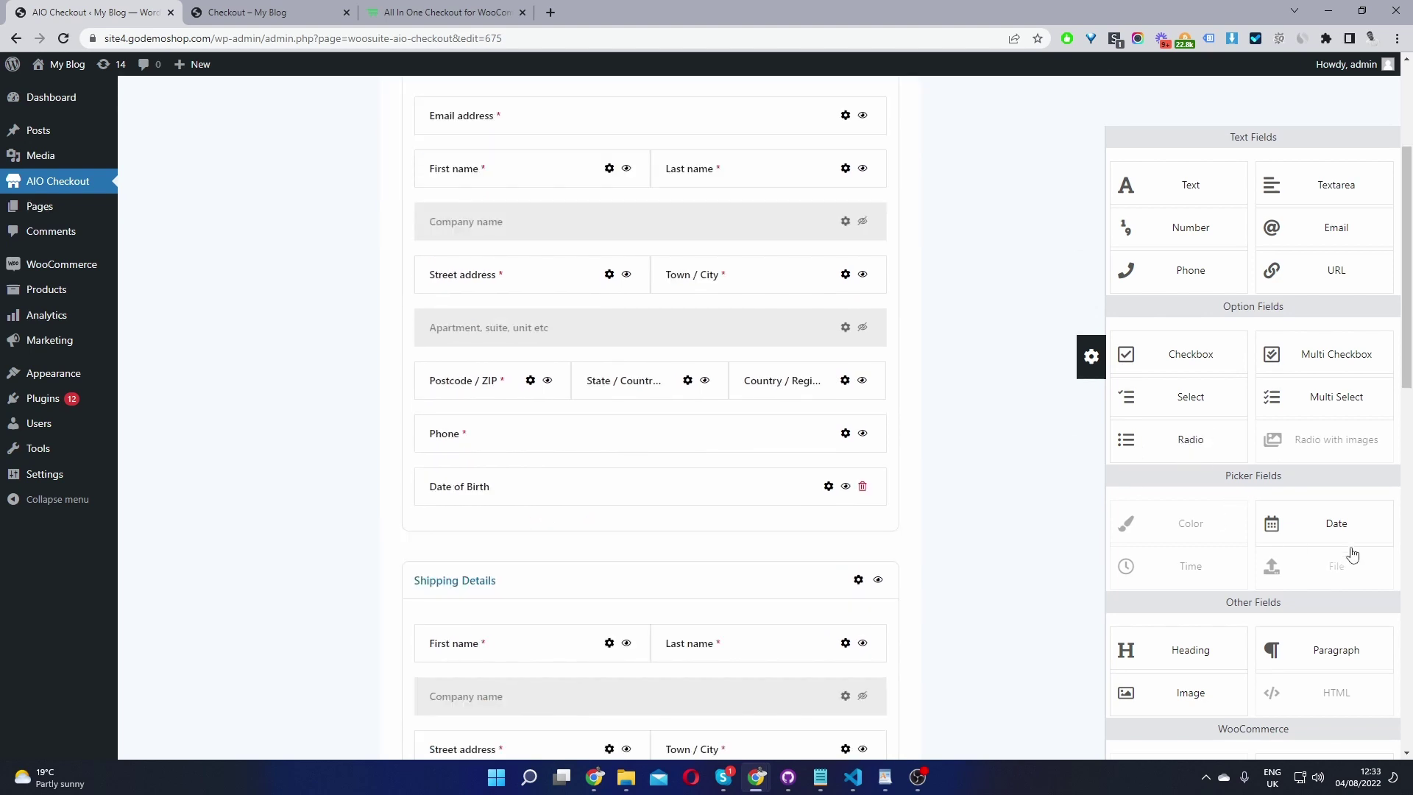
drag(1350, 548, 642, 499)
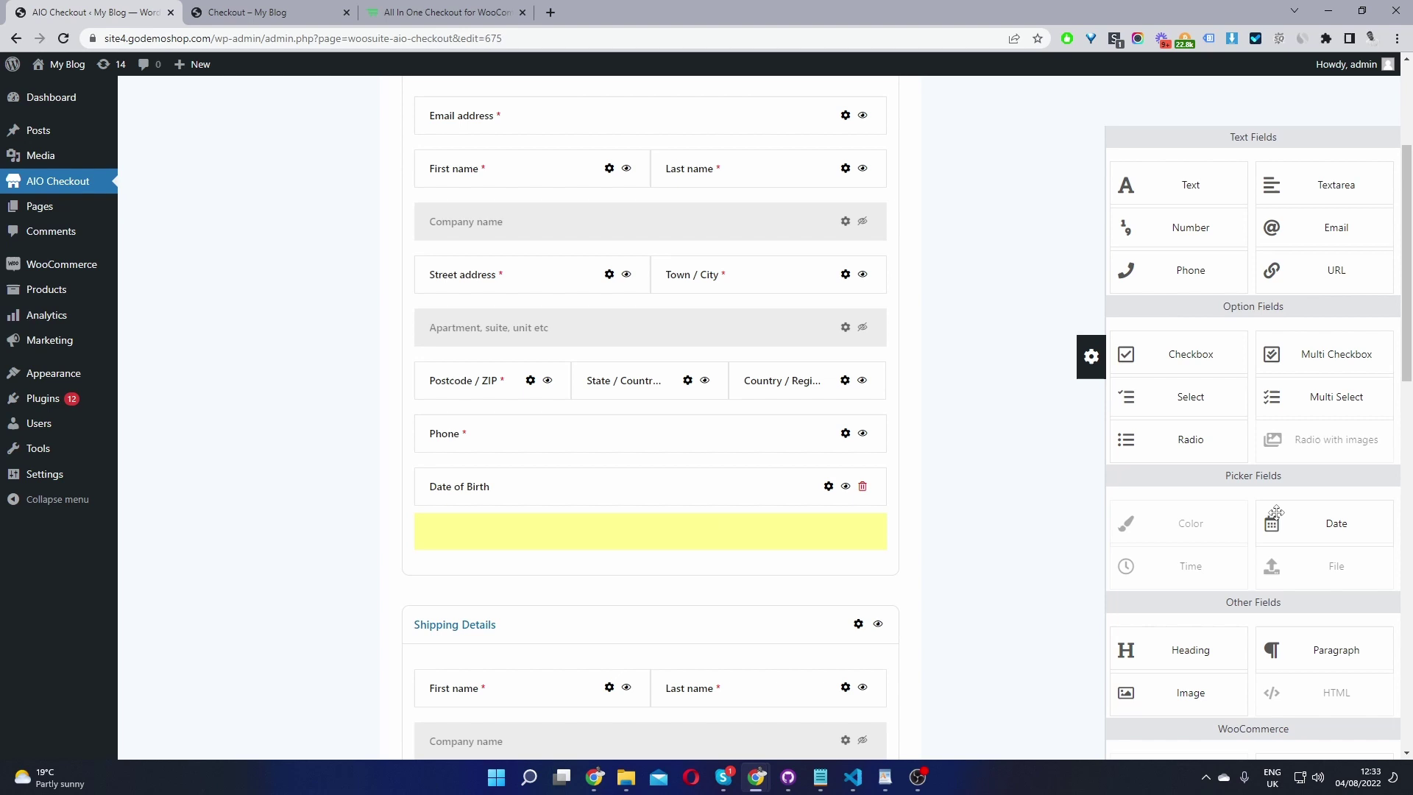
drag(1321, 522, 746, 531)
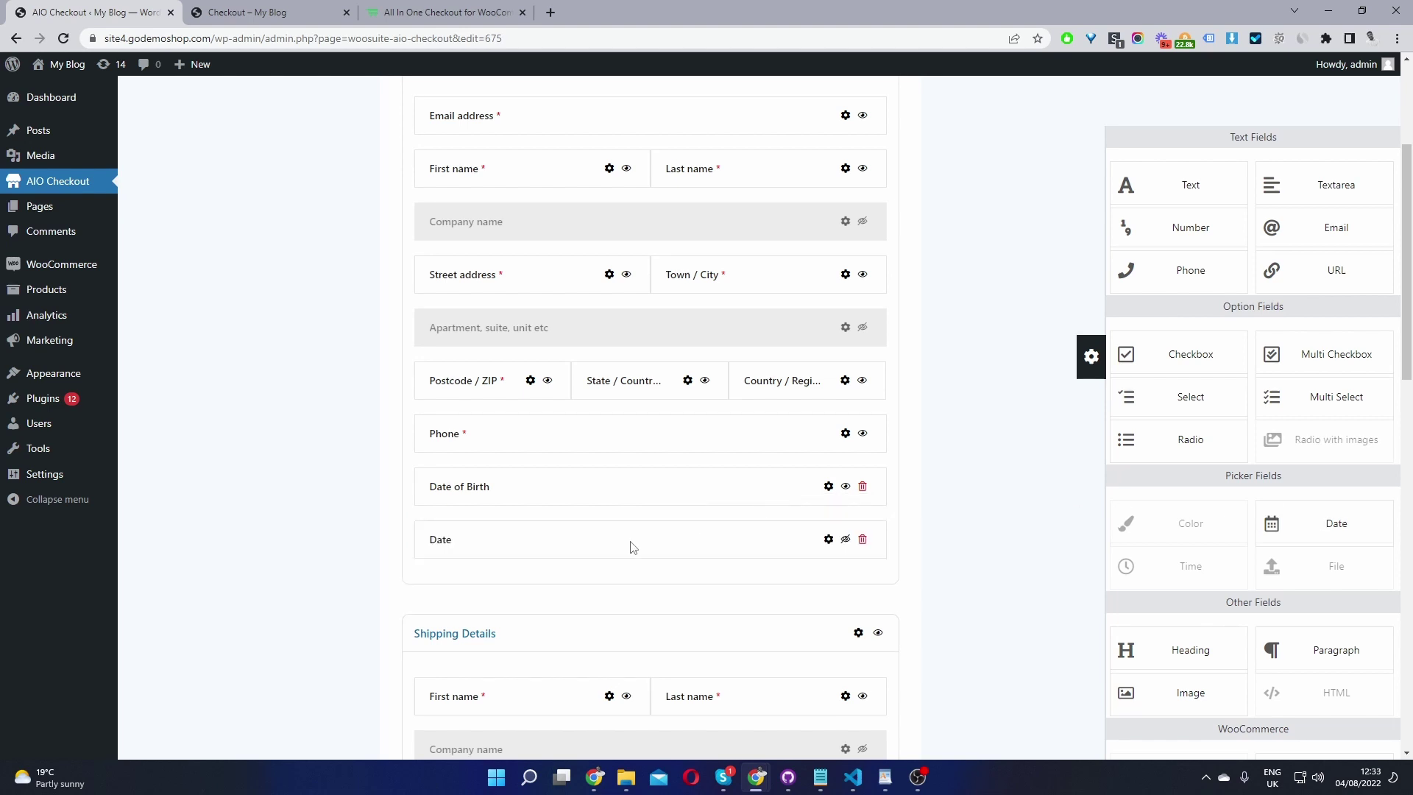
drag(631, 555, 605, 133)
scroll(635, 203, up, 2)
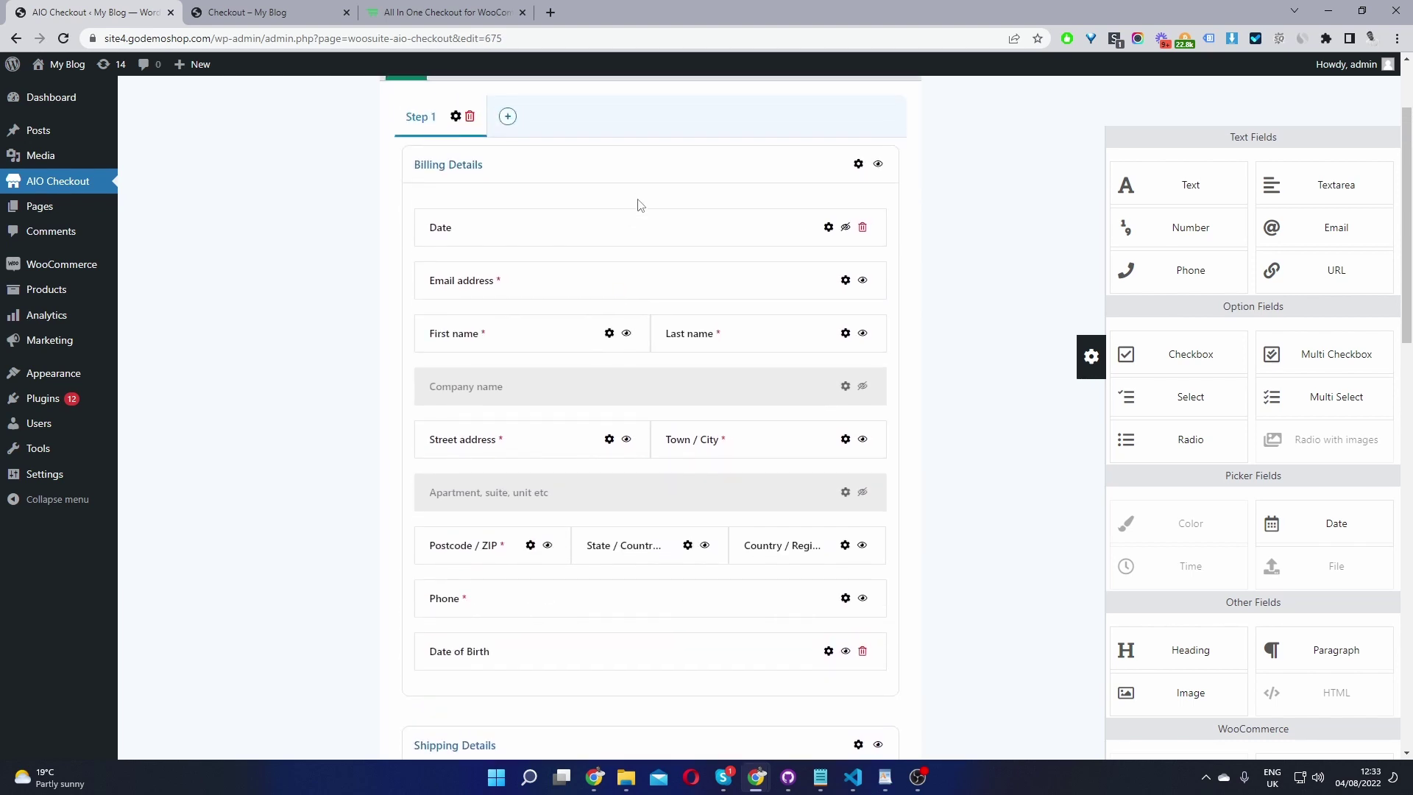
- Label the new top Date field 'Date of Birth' and mark it as a required field
click(830, 230)
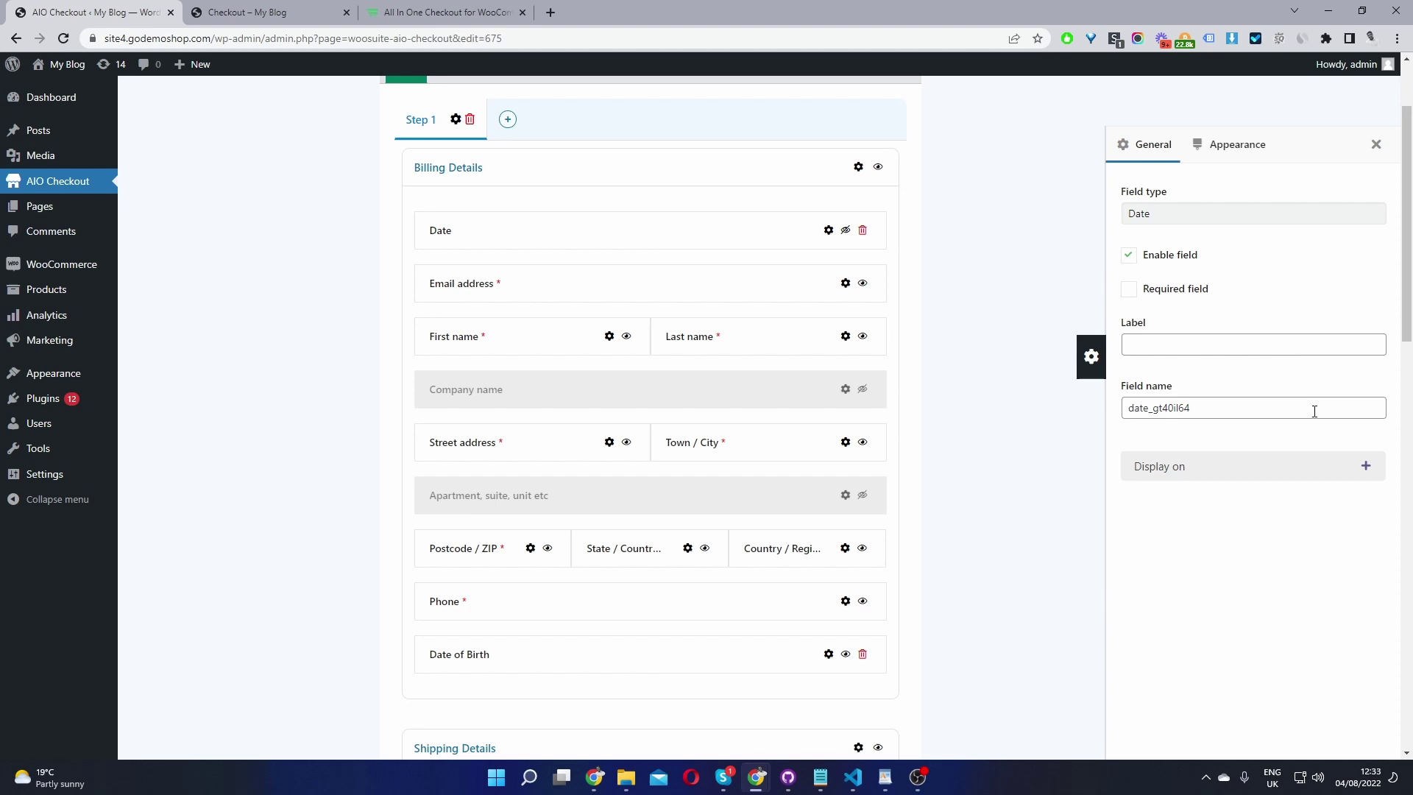
click(1235, 345)
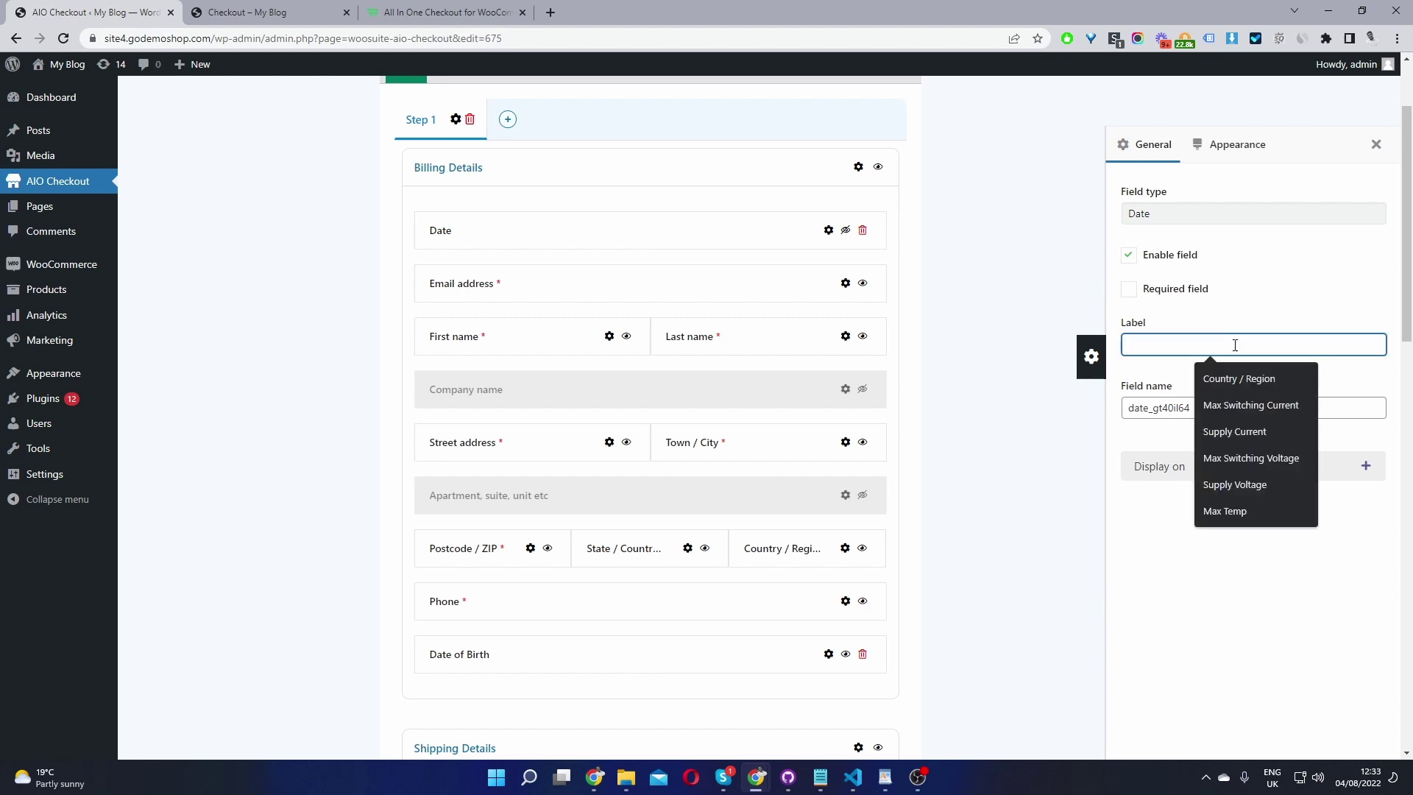
text(Dat)
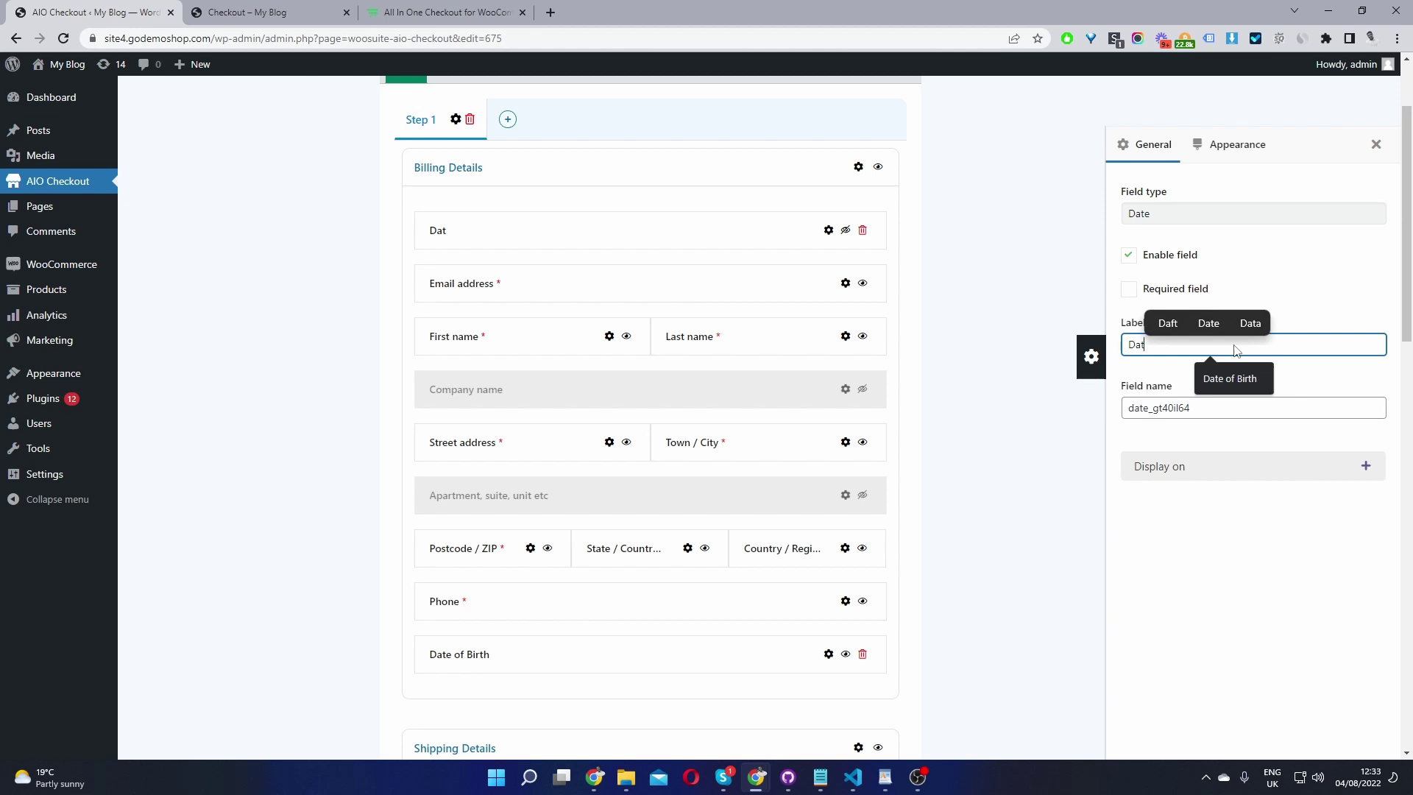
click(1201, 374)
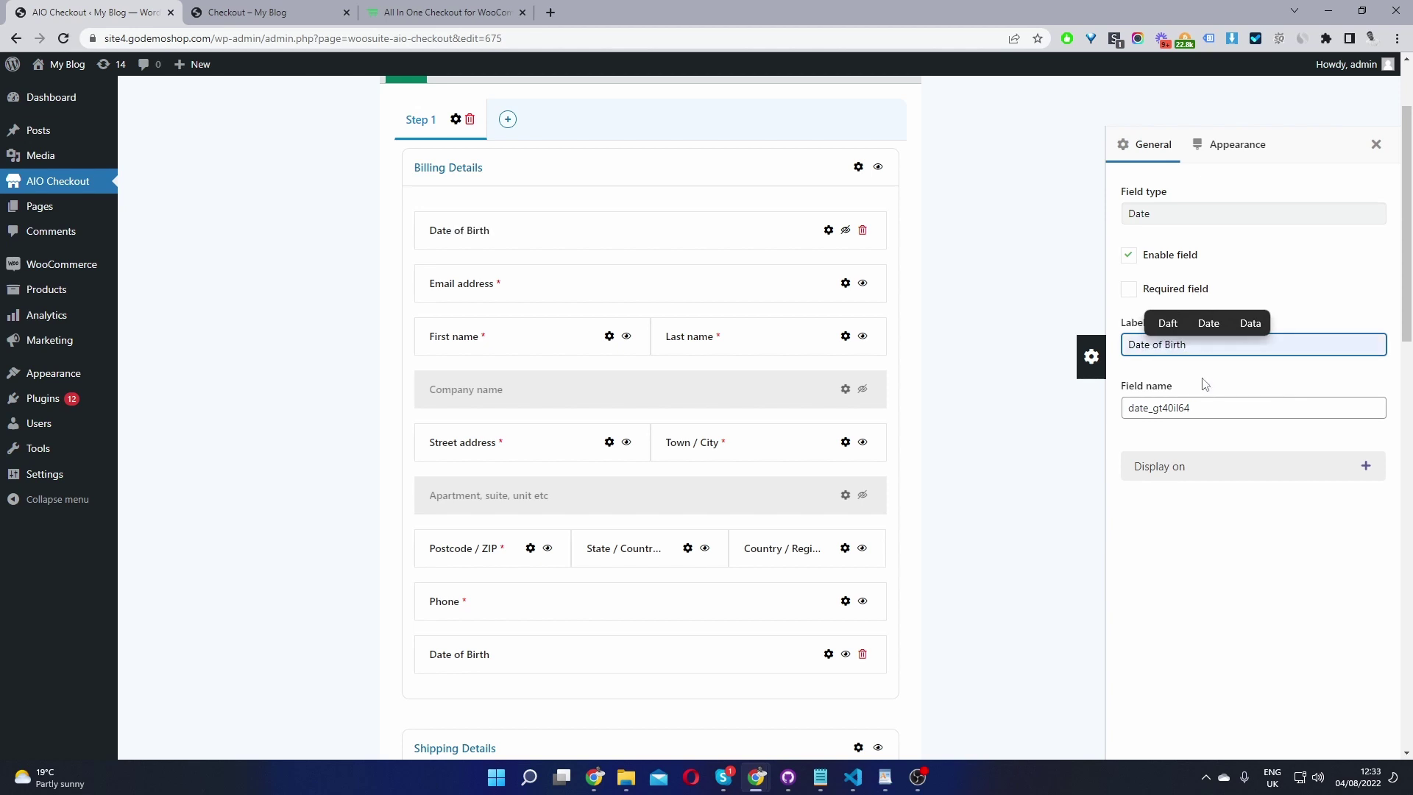
click(1328, 278)
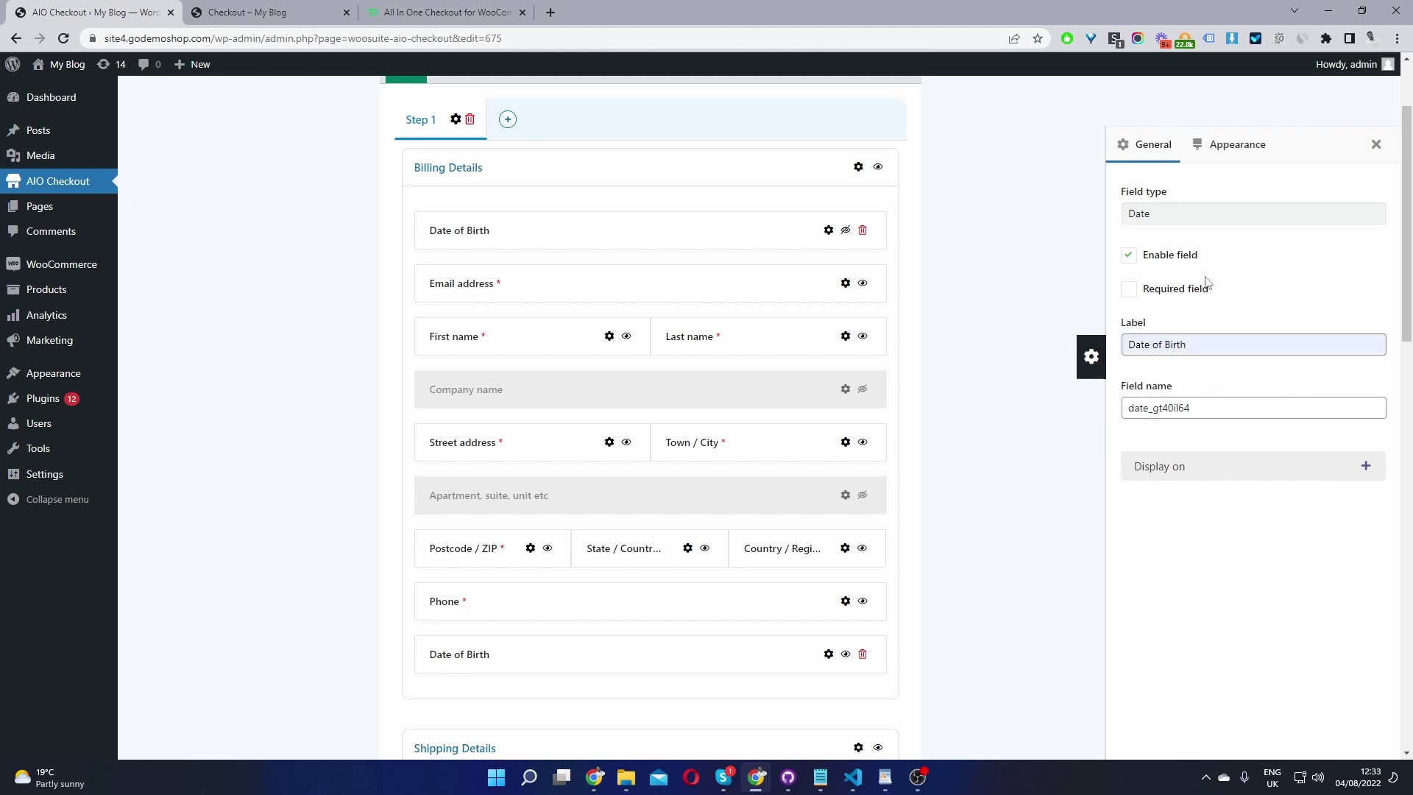
click(1133, 290)
click(1239, 470)
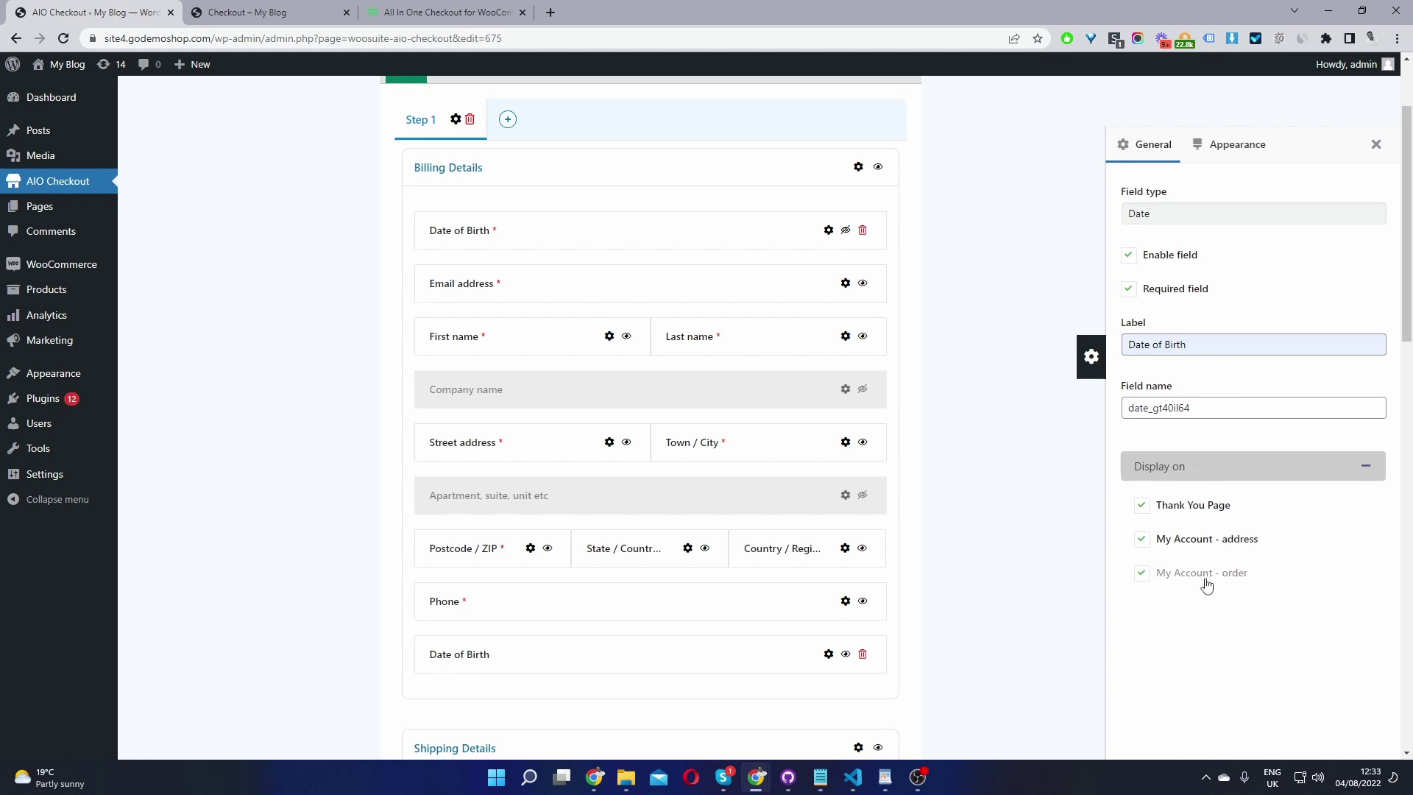
- Keep the Date of Birth field at Full width on the Appearance tab after trying Half width
click(1230, 150)
click(1213, 212)
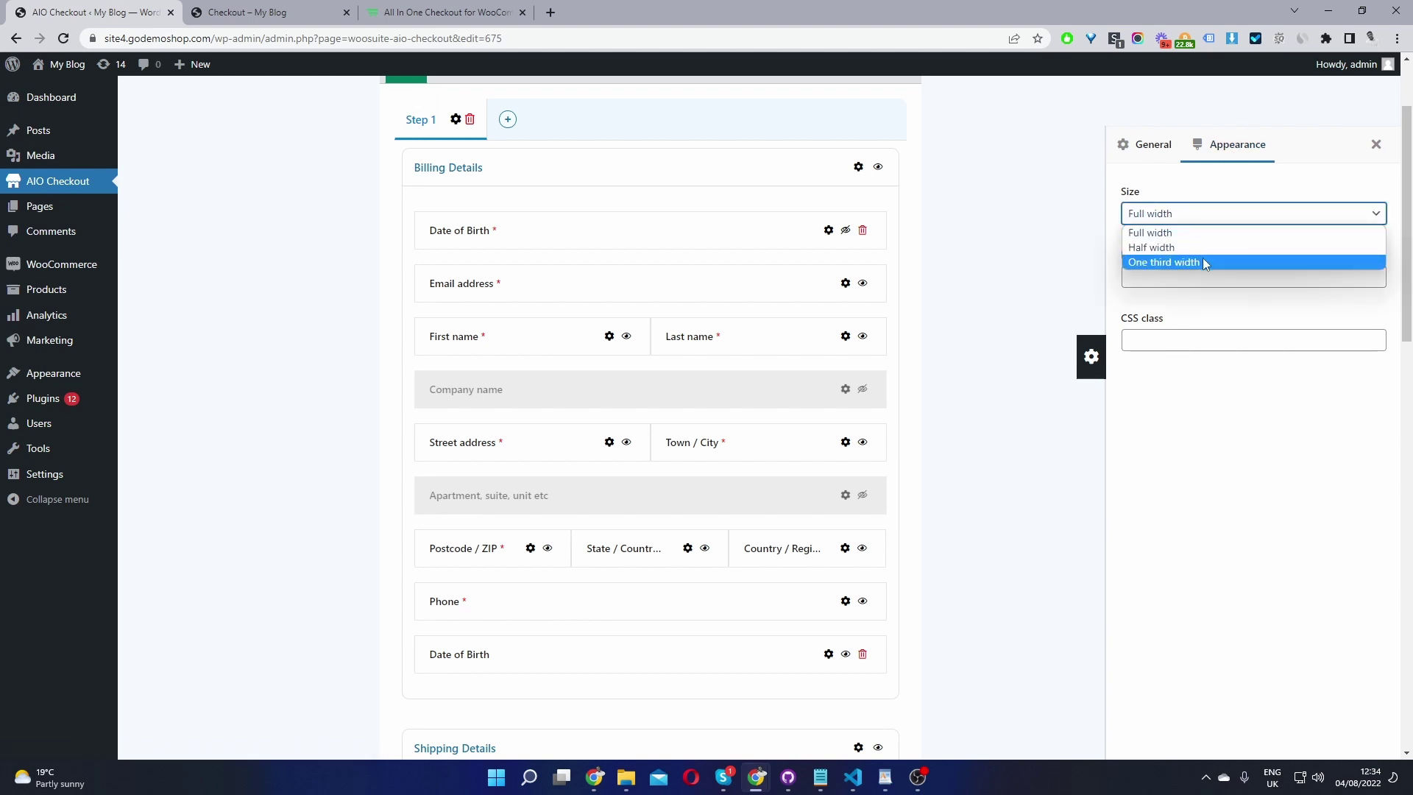
click(1204, 254)
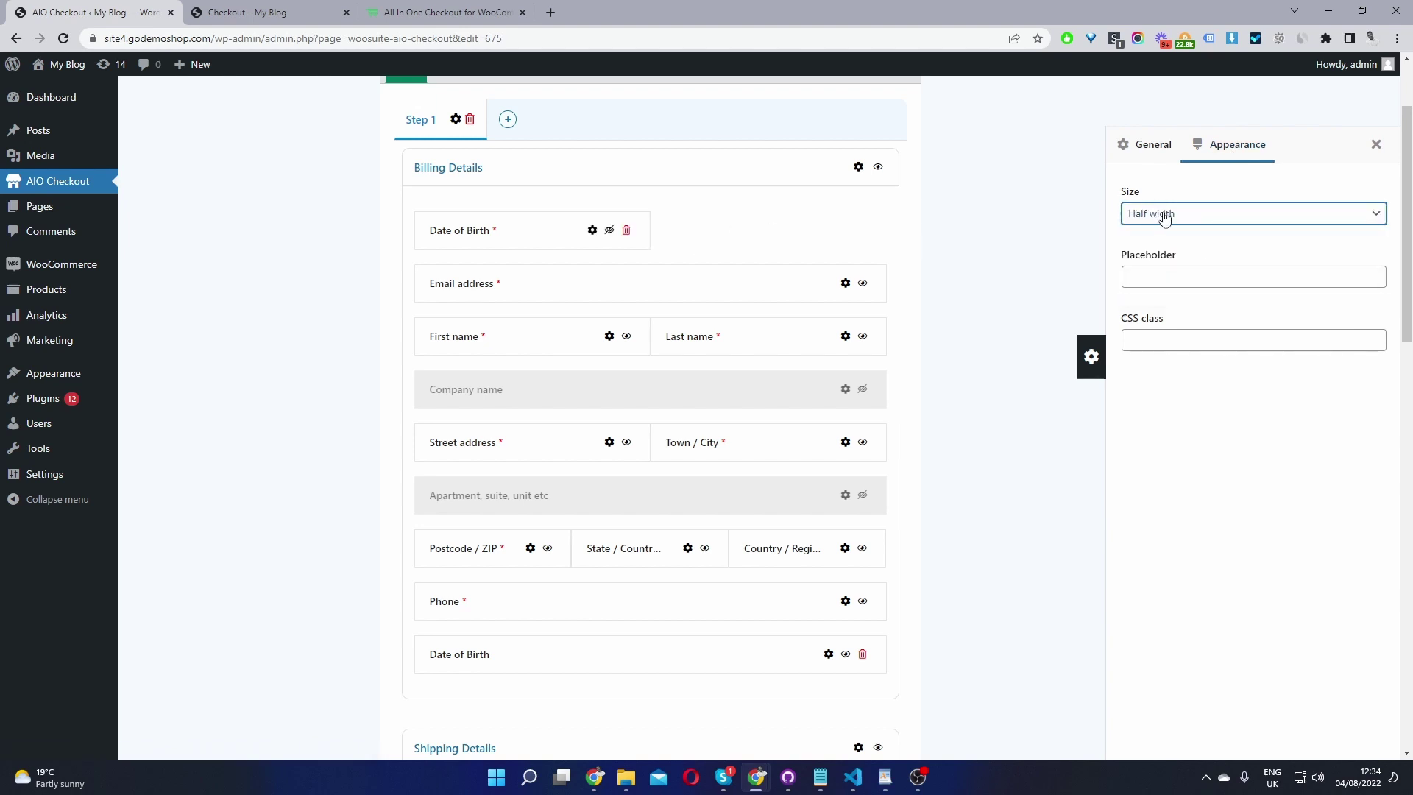
click(1161, 214)
click(1177, 235)
- Delete the old Date of Birth field below Phone in Billing Details
click(1091, 356)
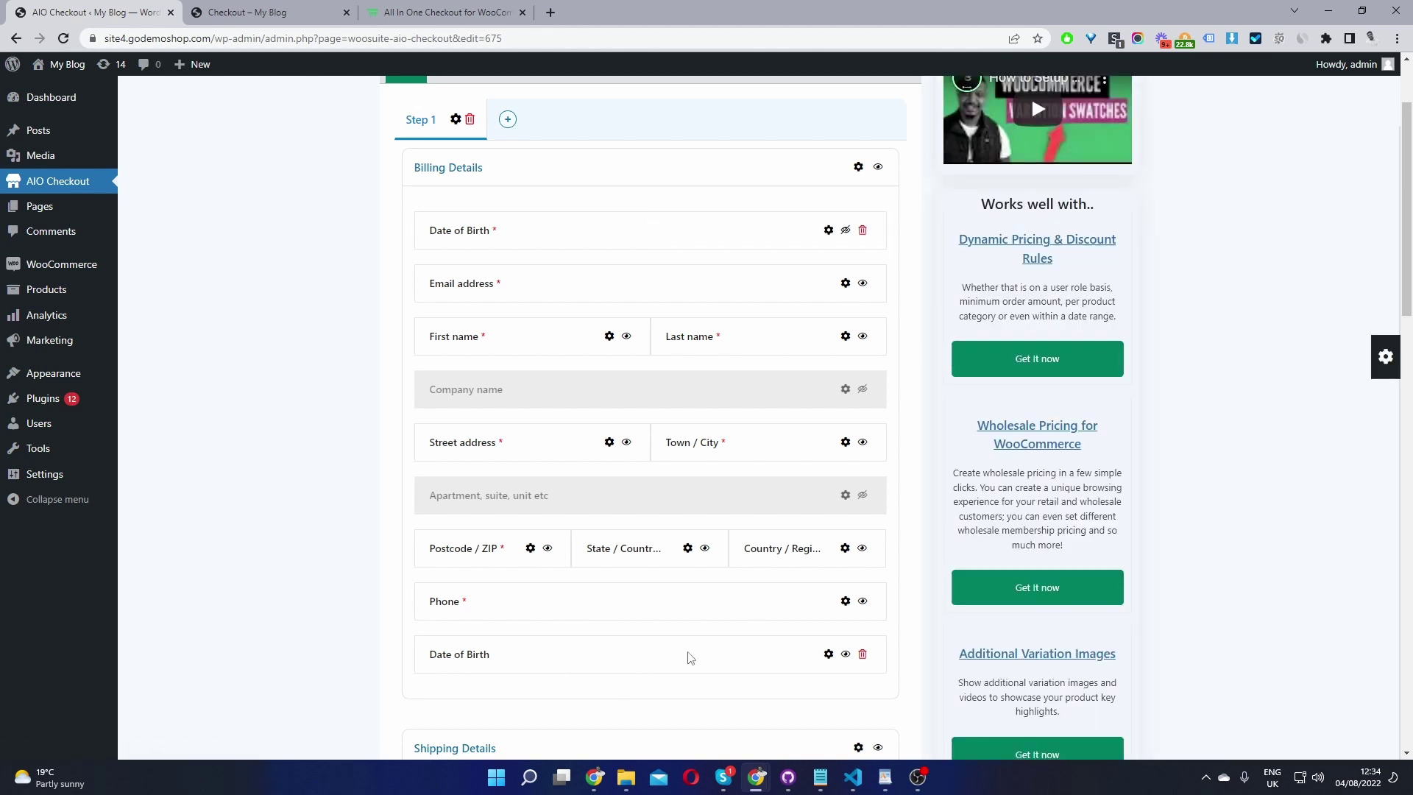
click(863, 655)
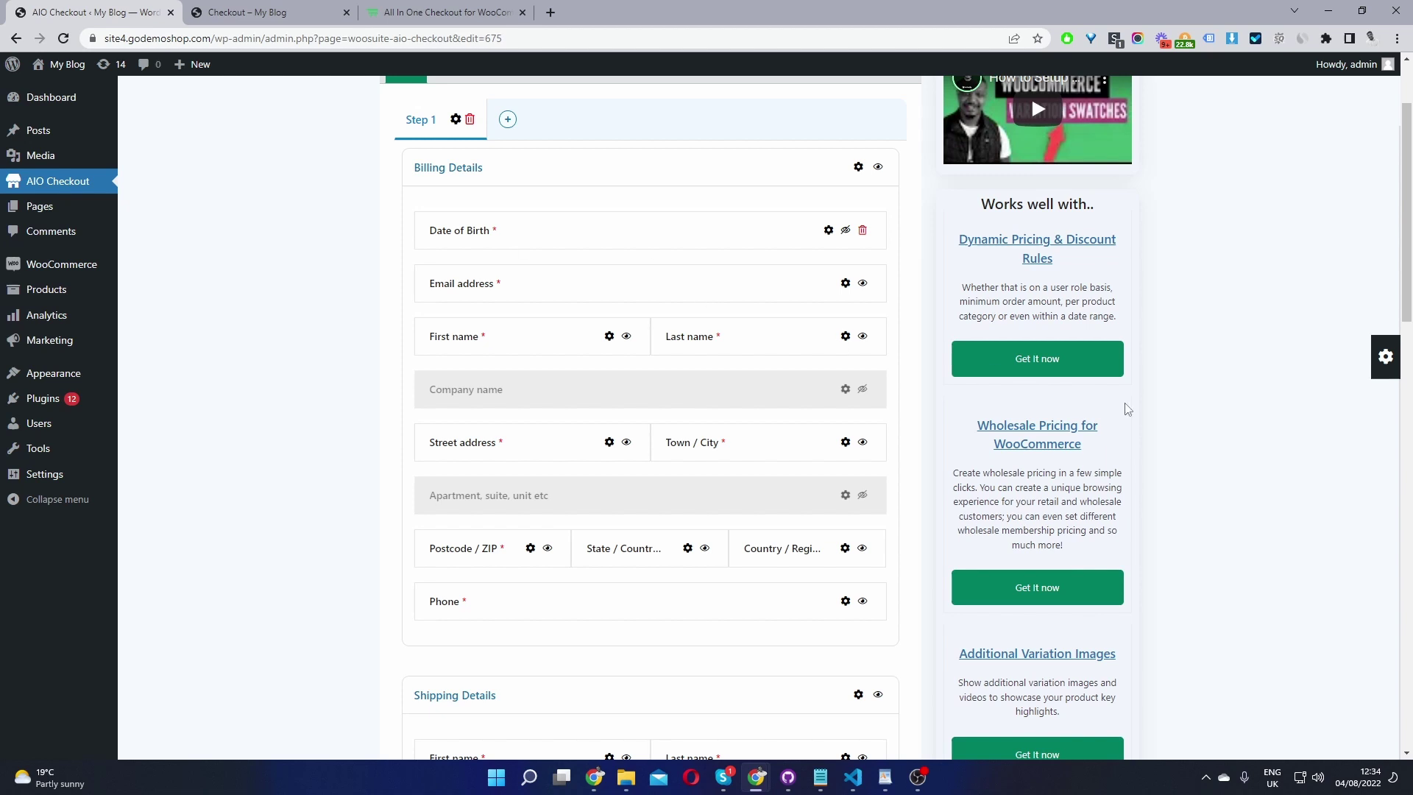
scroll(932, 408, up, 2)
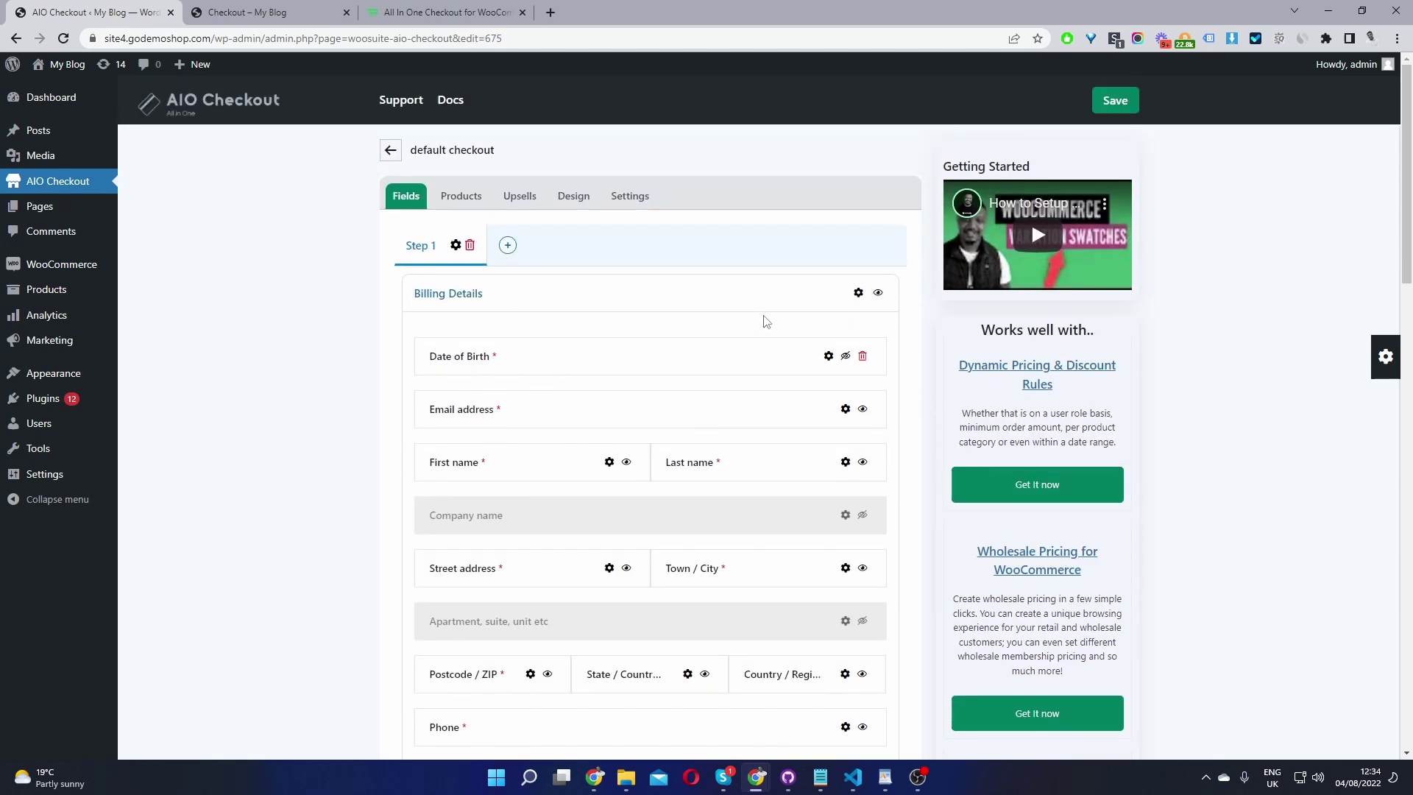
- Show the Design tab, where Column layout is set to Two columns
click(580, 207)
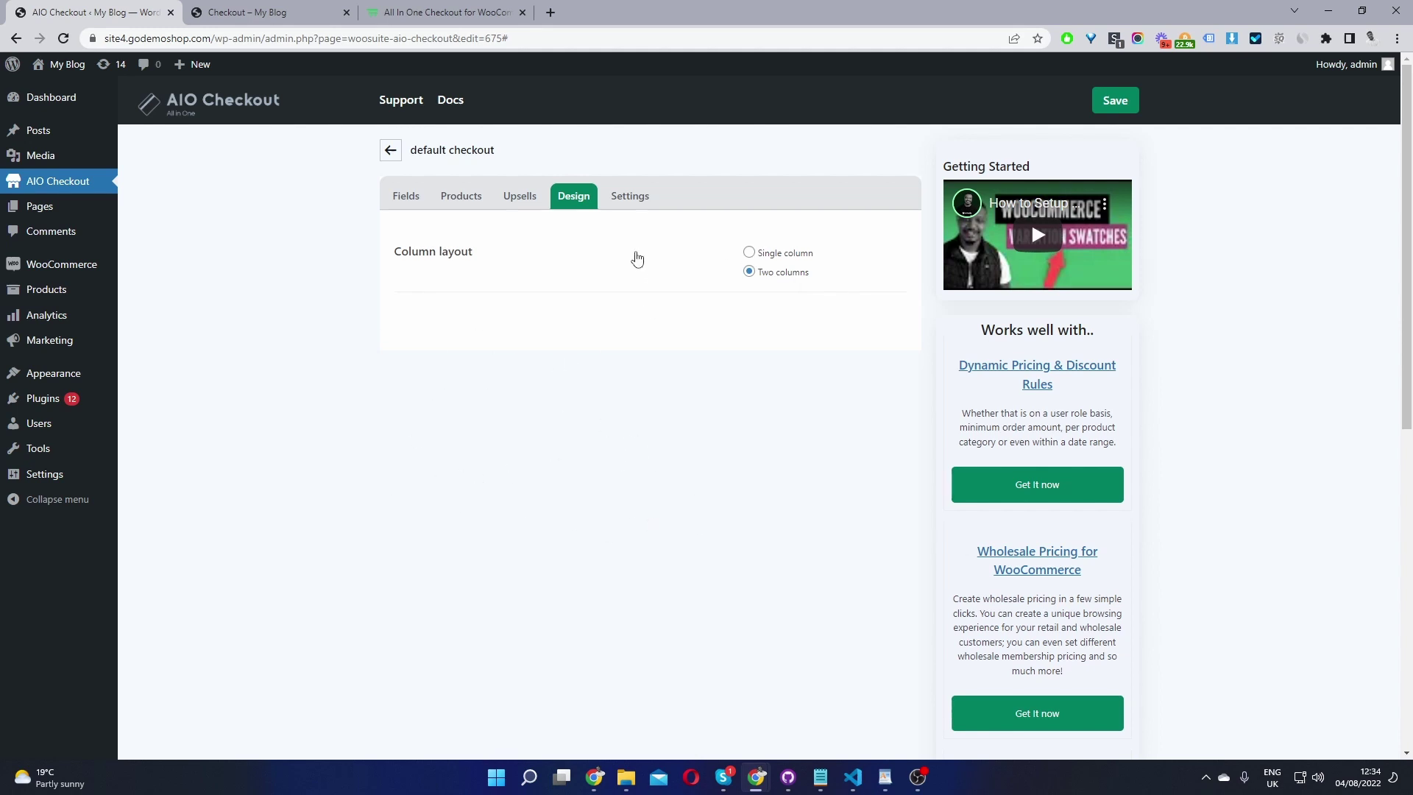
- Review the Settings tab: enabled, named 'default checkout', Applies to left on Everyone
click(647, 205)
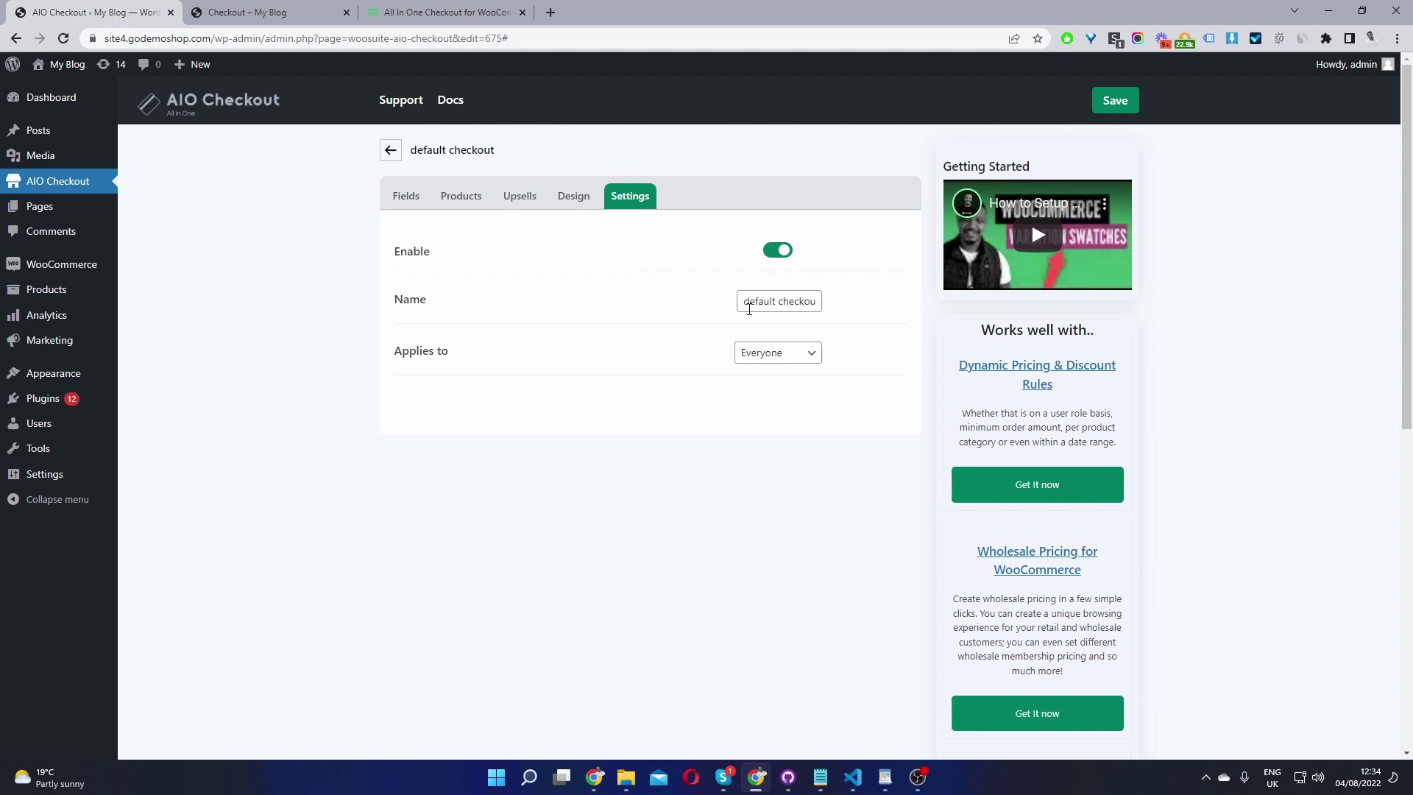
drag(744, 302, 820, 302)
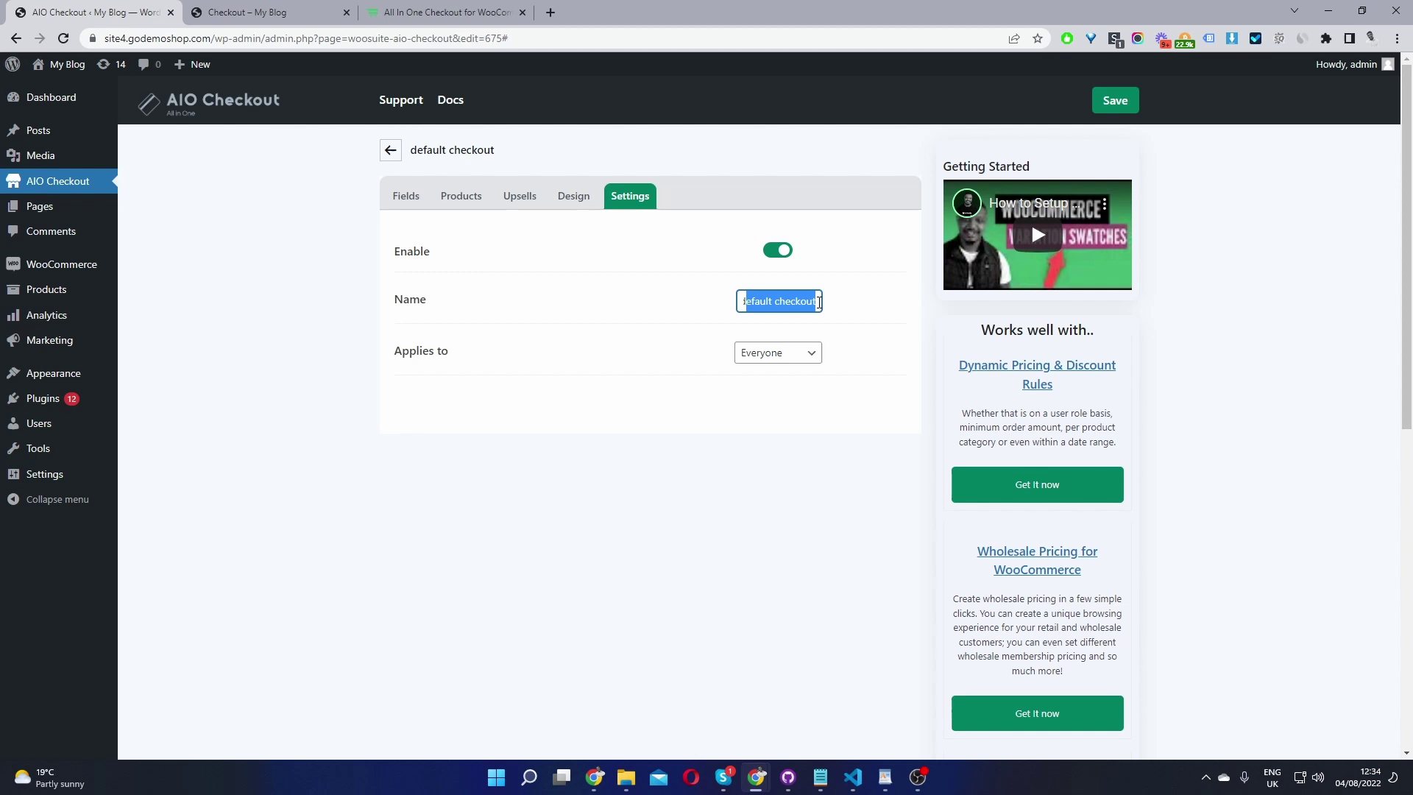
click(769, 353)
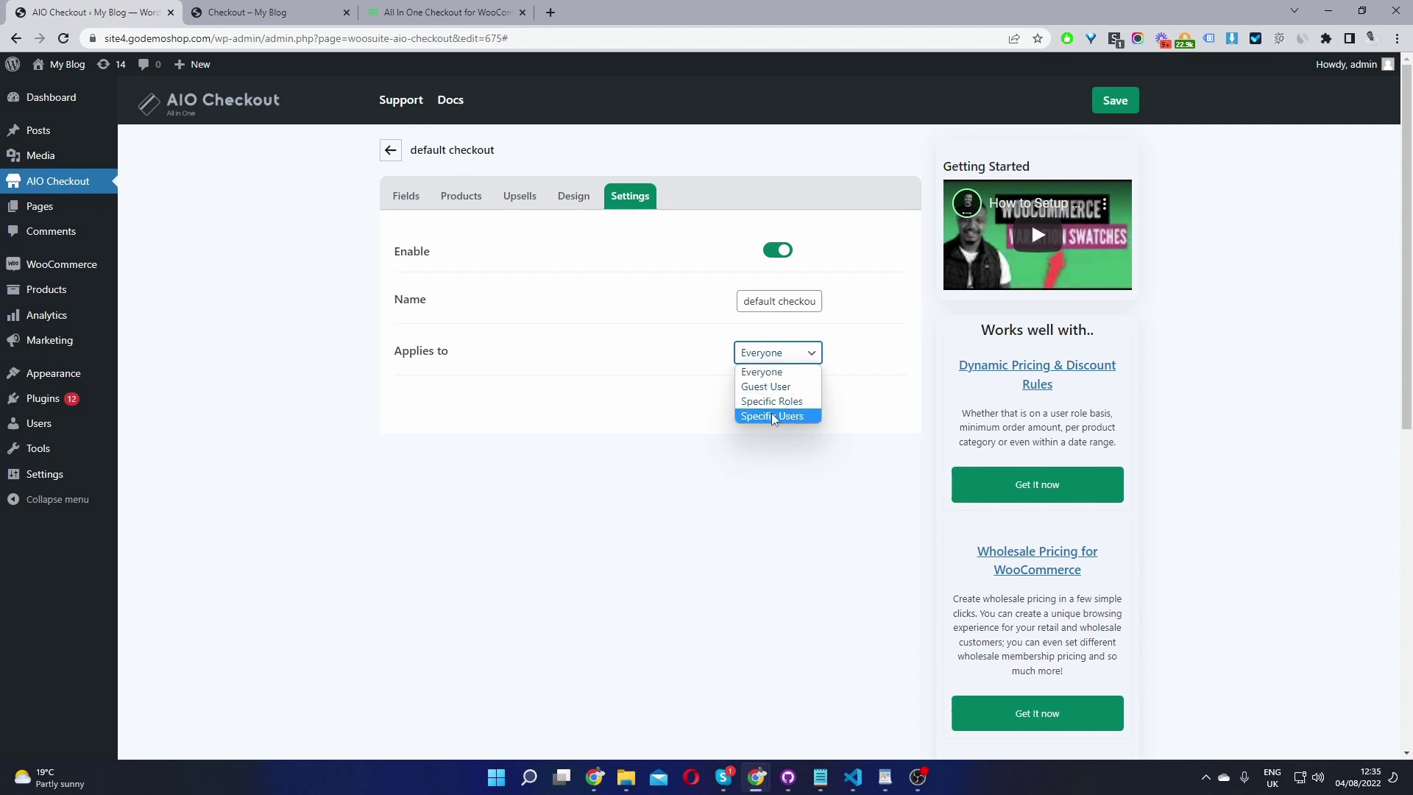
click(850, 390)
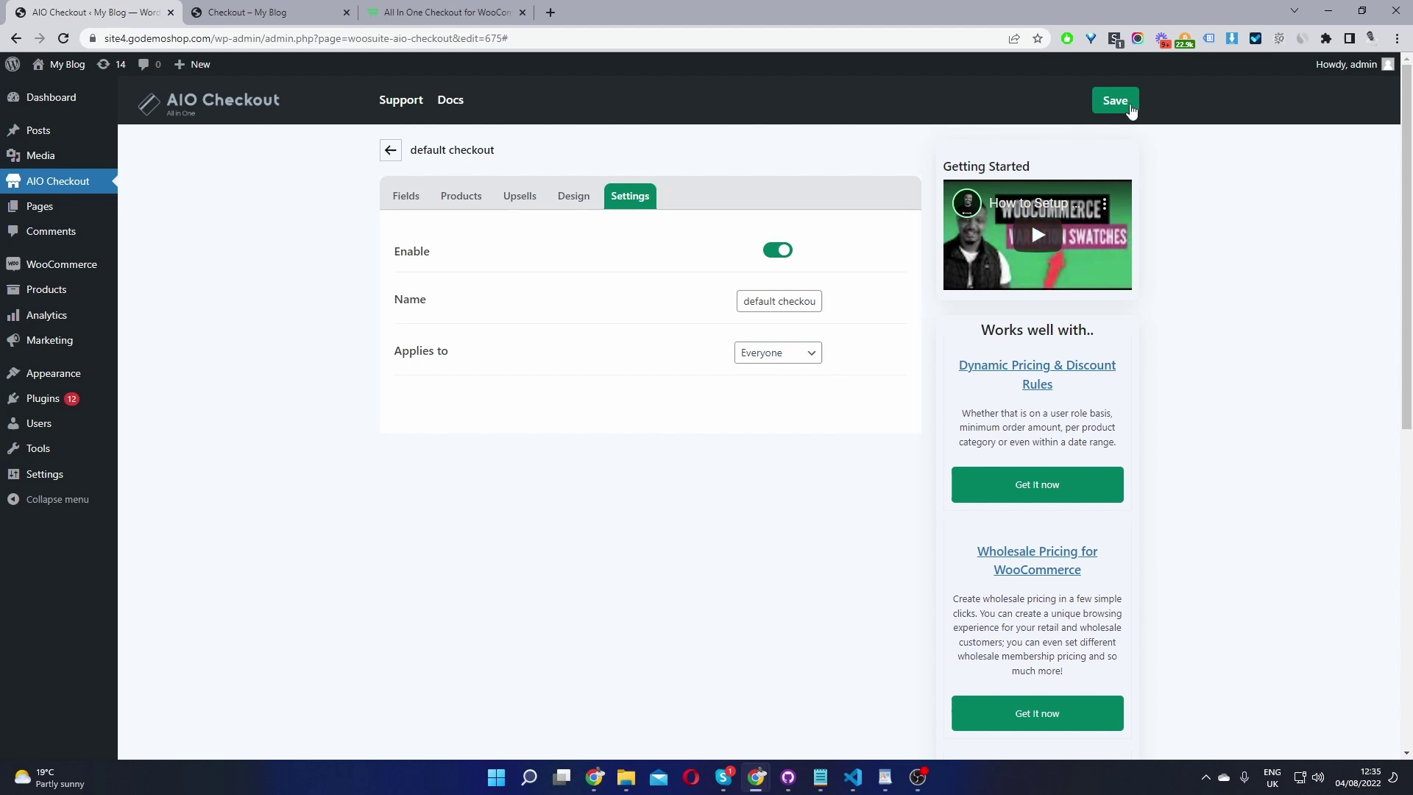
- Save the checkout in AIO Checkout and reload the storefront checkout to see the required Date of Birth field
click(1131, 109)
click(262, 10)
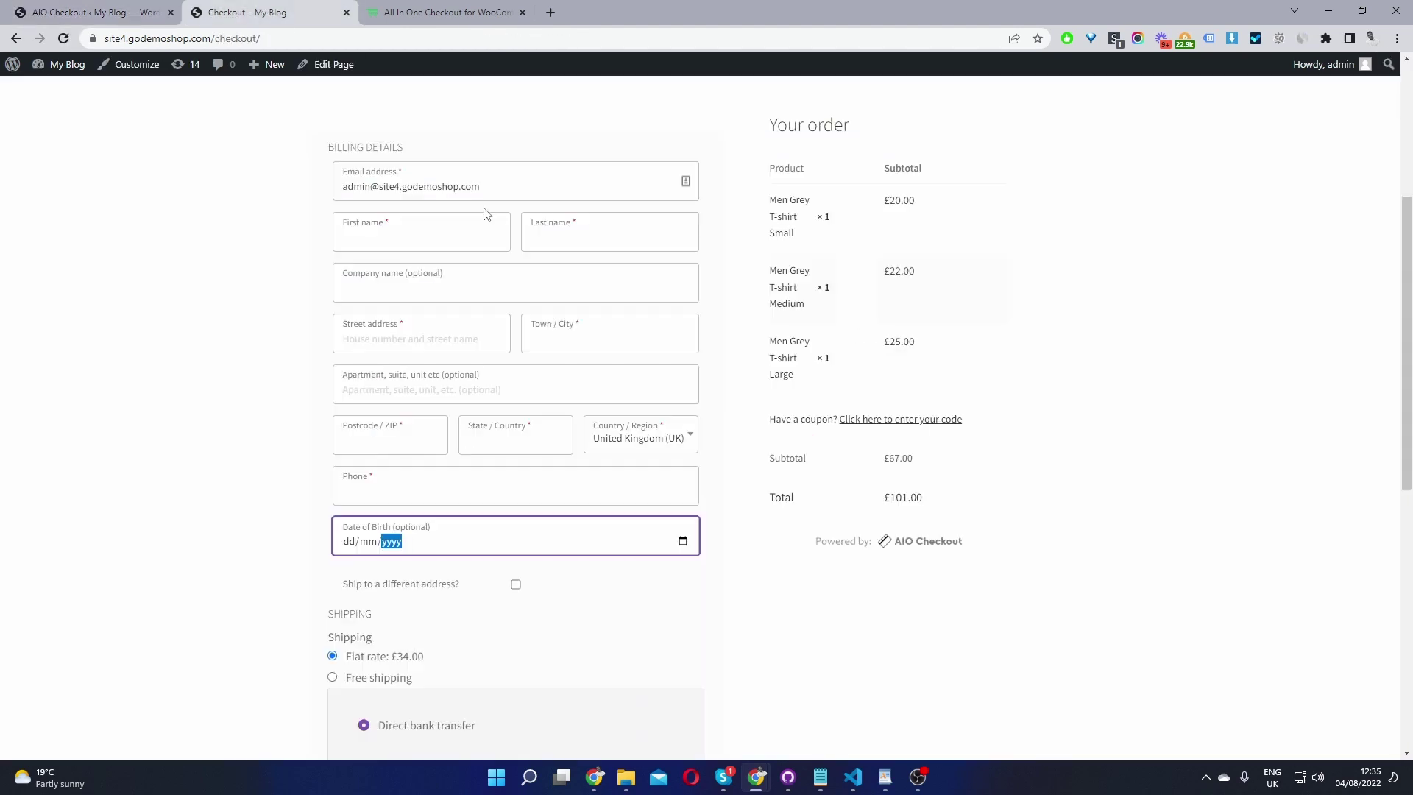
click(63, 38)
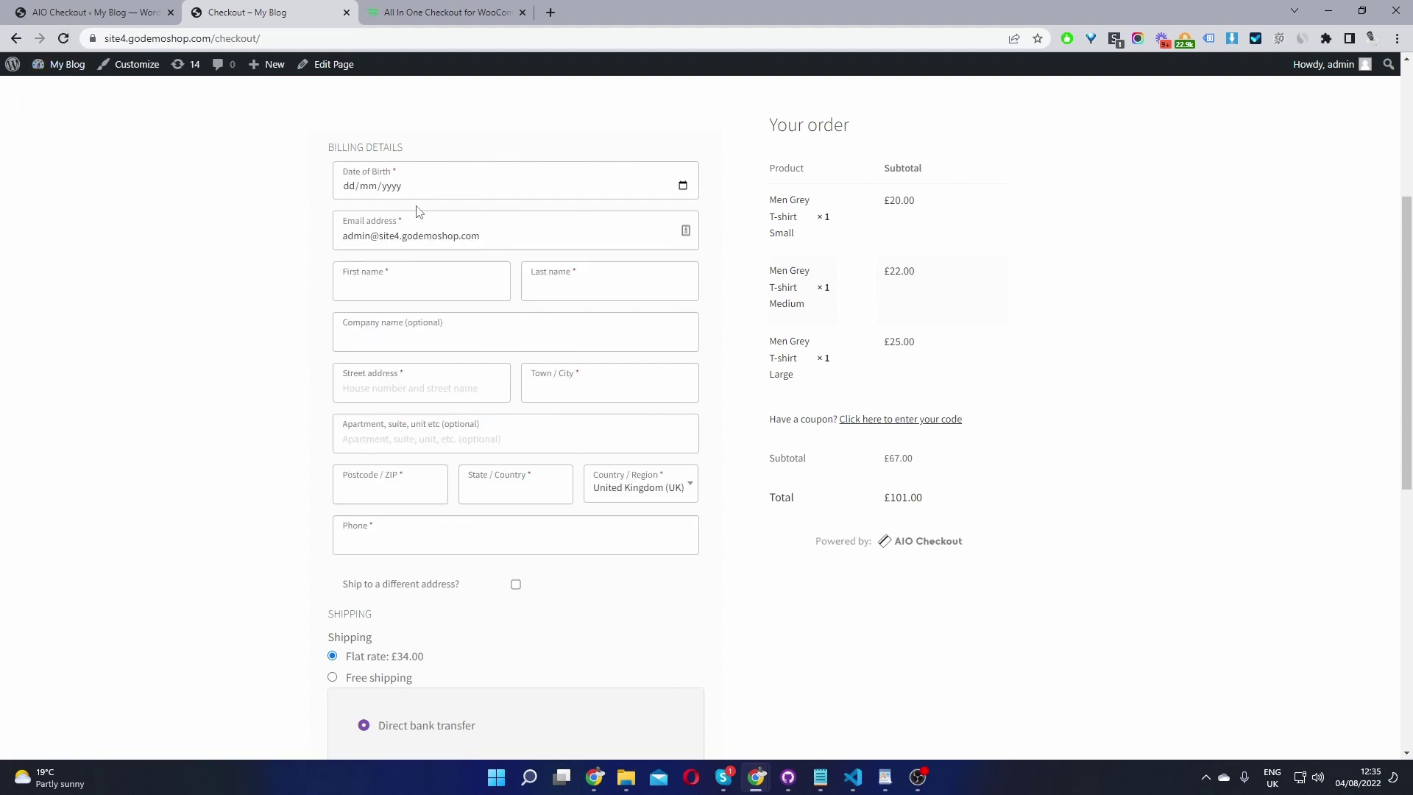